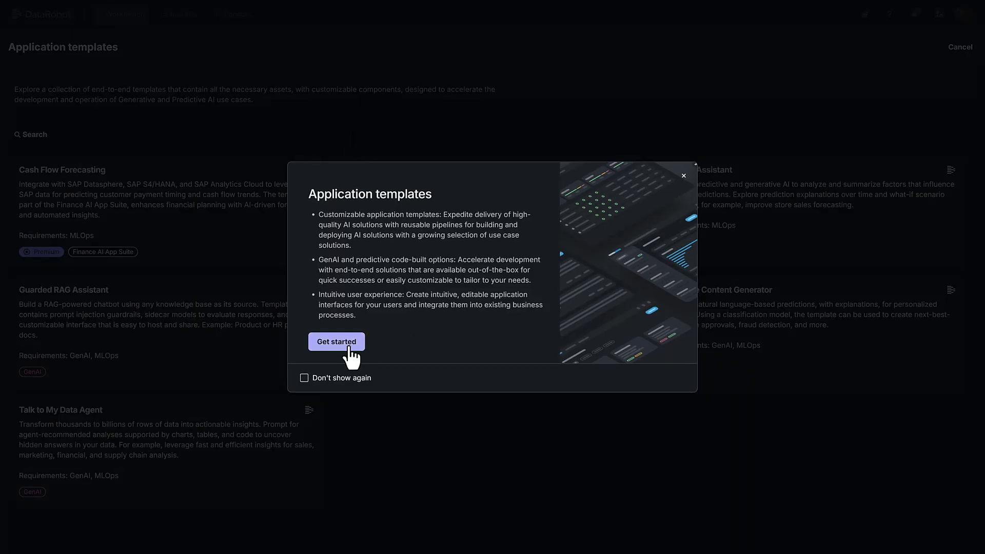
Dismiss the templates introduction and open the Talk to My Data Agent template.
click(351, 349)
click(209, 452)
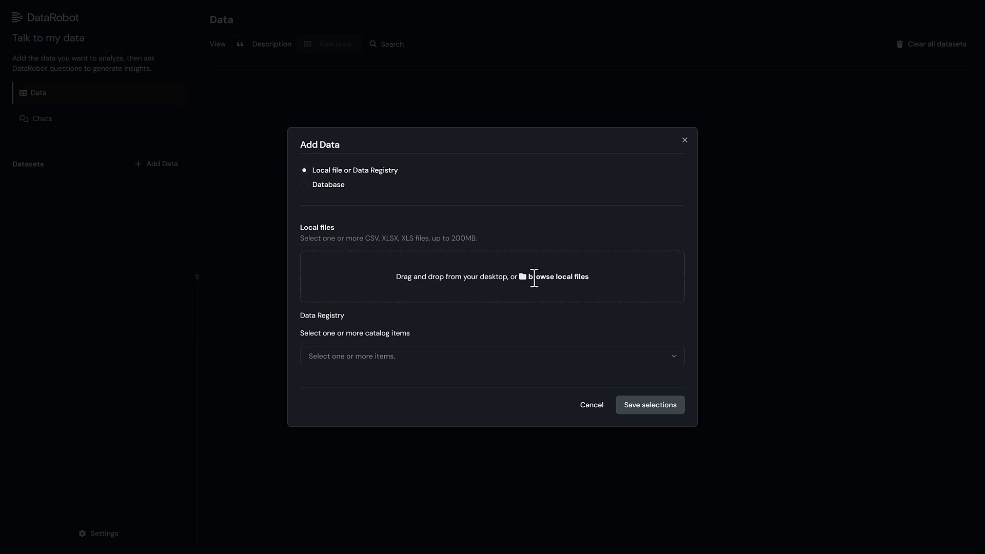
Upload Ontario Real Estate Market 2021.csv as a dataset and review its column descriptions.
click(534, 278)
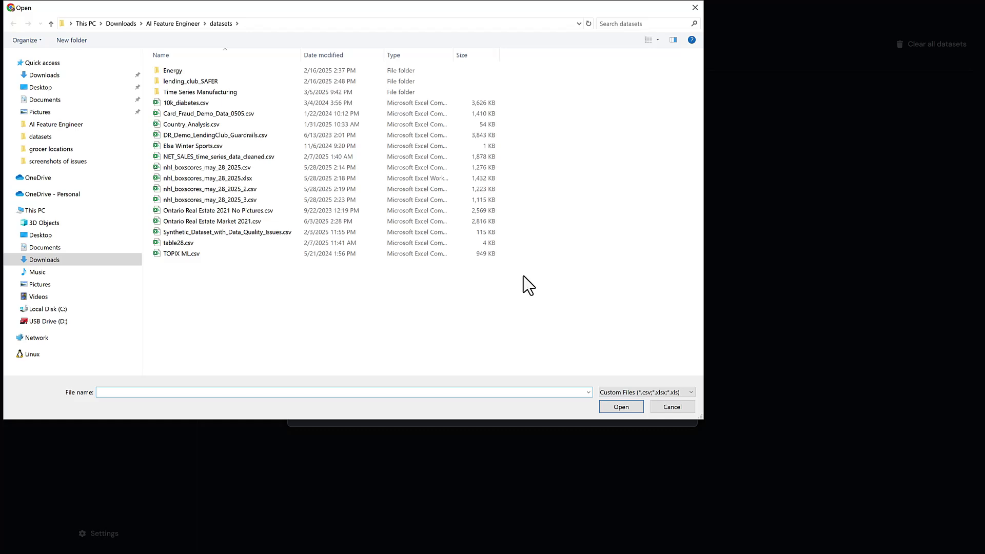
click(264, 221)
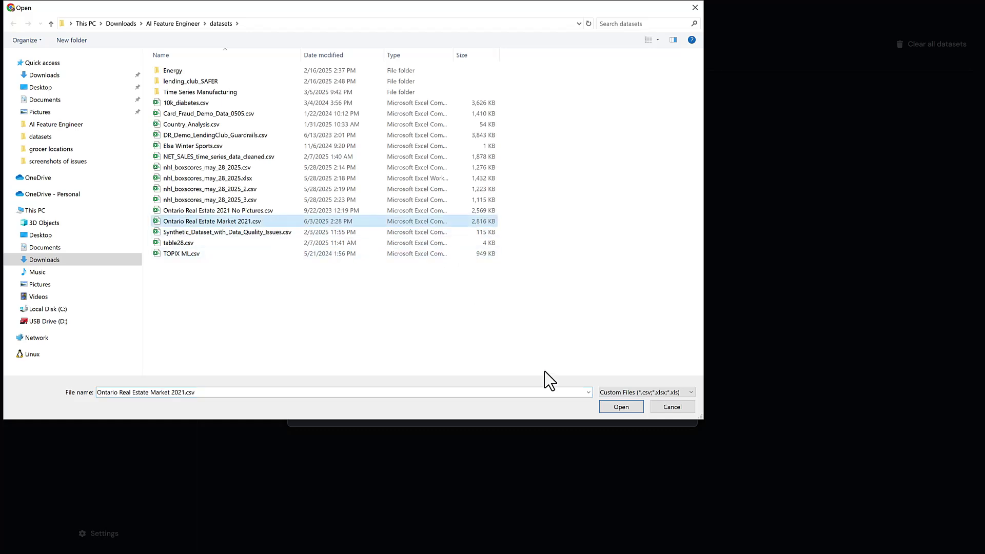
click(608, 406)
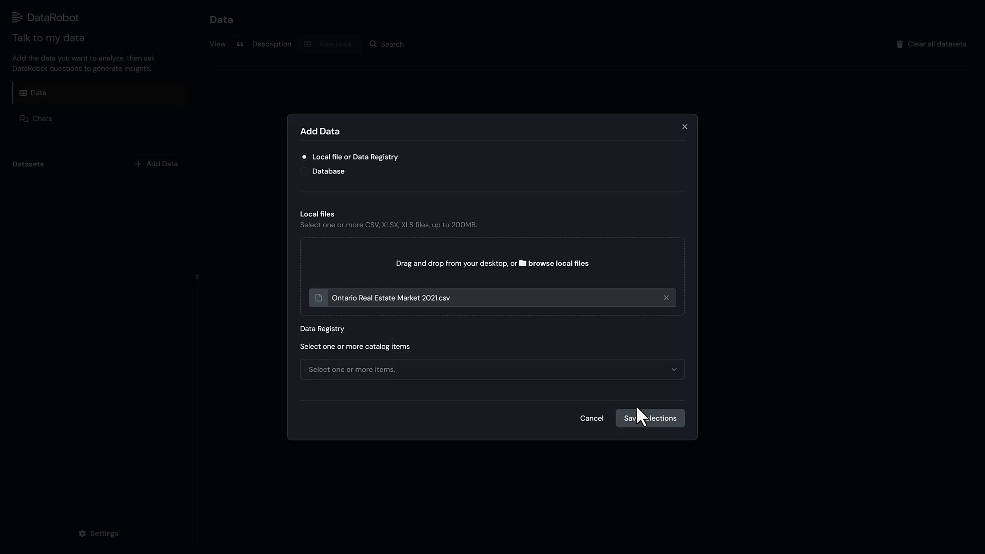
click(642, 428)
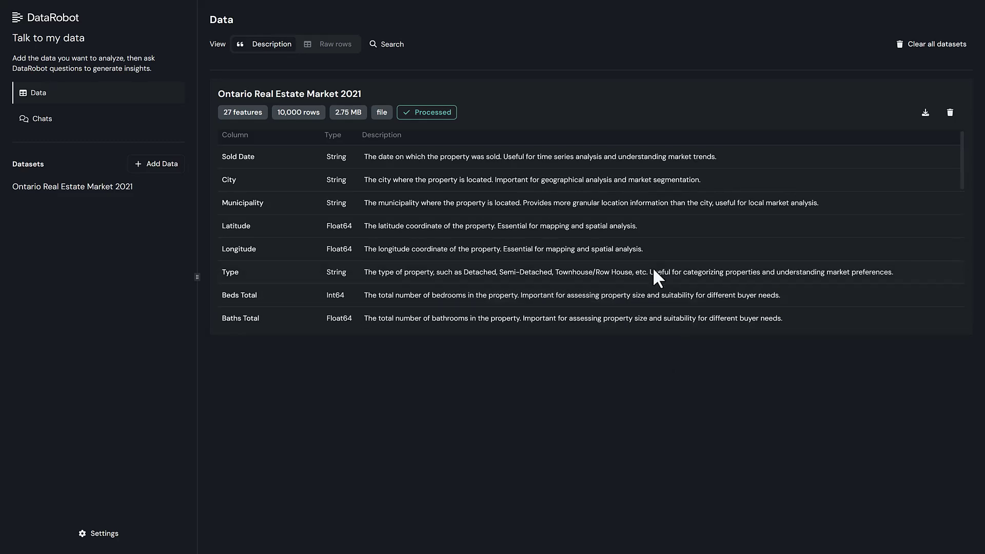
scroll(656, 277, down, 5)
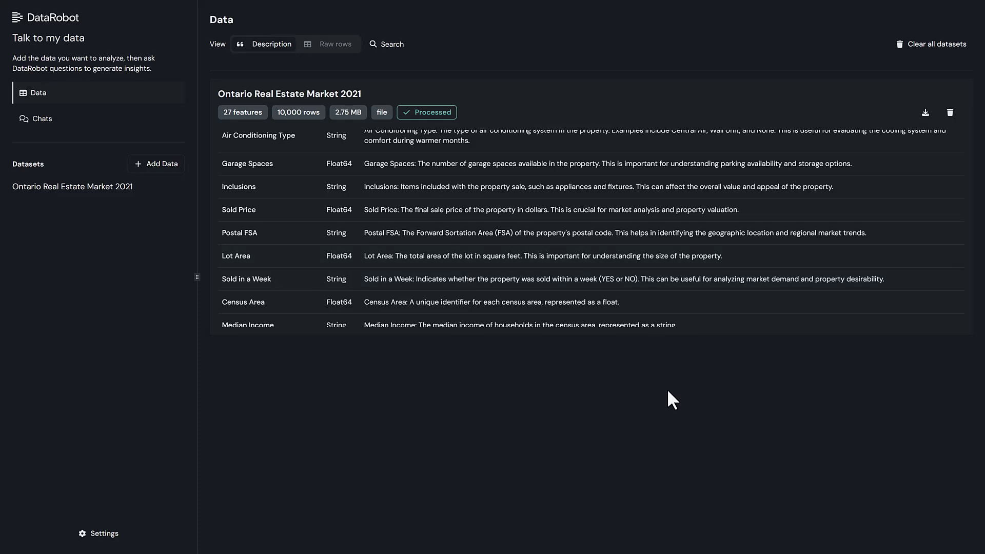
Append 'Close Price is another word for Sold Price!' to the Sold Price column description.
click(815, 215)
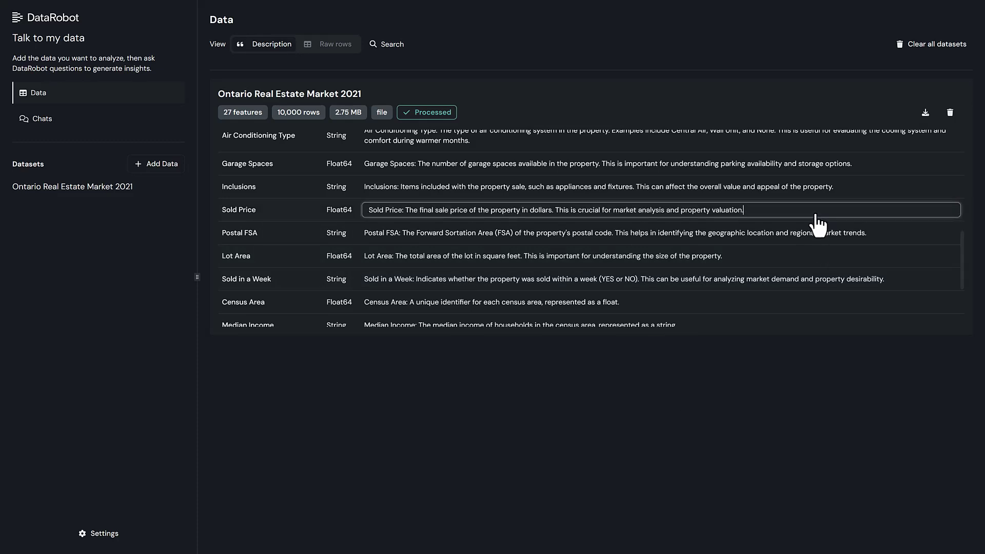
text(Close Price is another word for Sold PRice)
key(BackSpace)
key(BackSpace)
key(BackSpace)
key(BackSpace)
text(rice!)
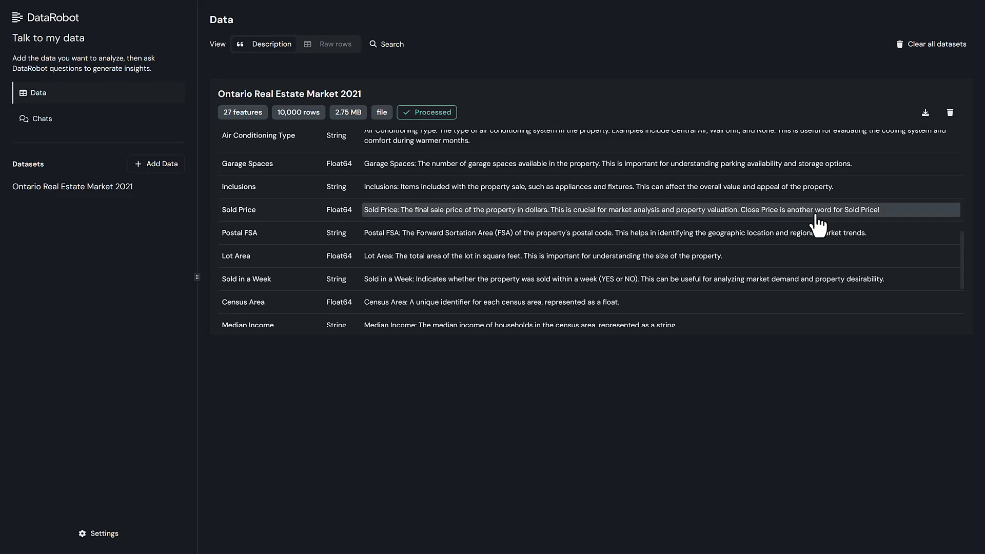
click(110, 128)
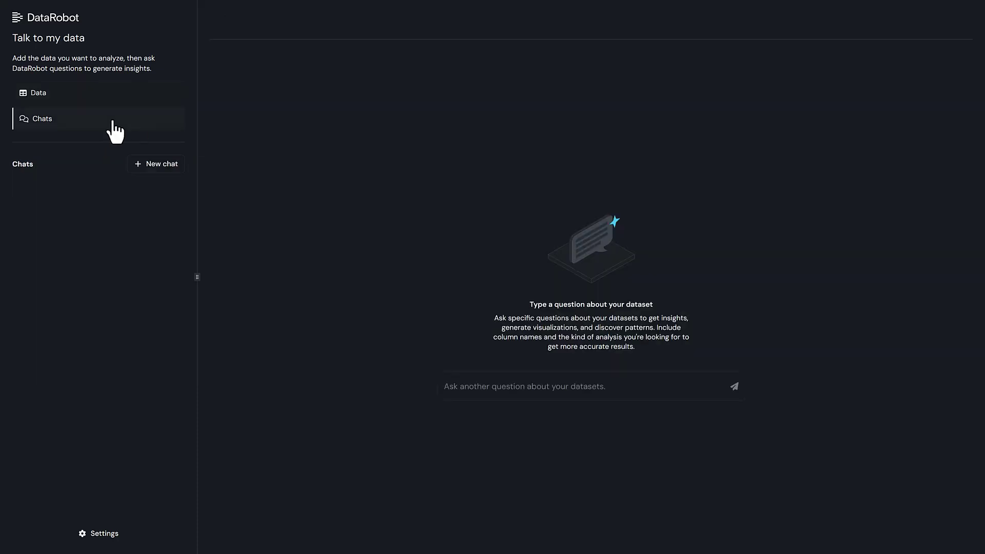
Send 'Show the average close price of properties on an interactive open street map!' in chat.
text(Show the average close price of pro)
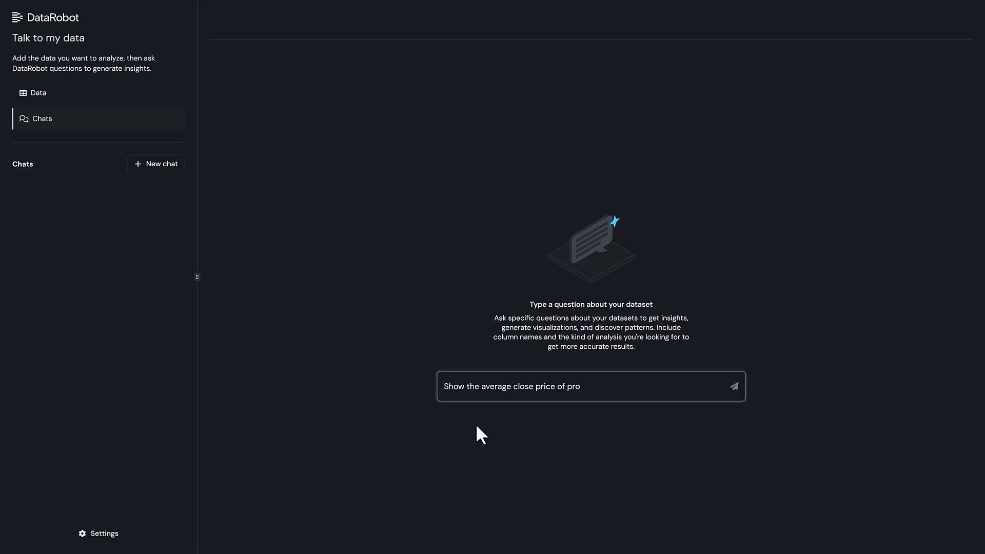
text(perties on an interactive open street map!)
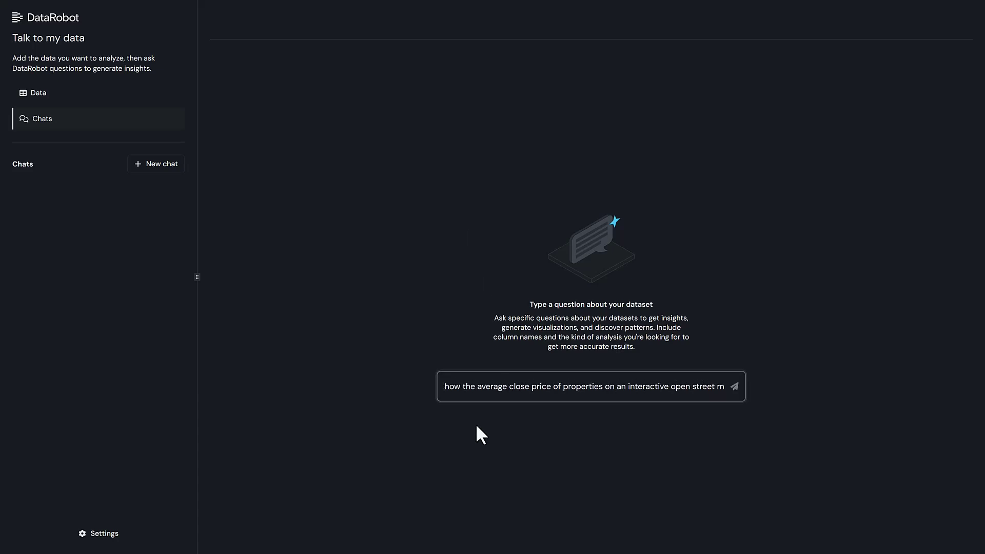
key(Return)
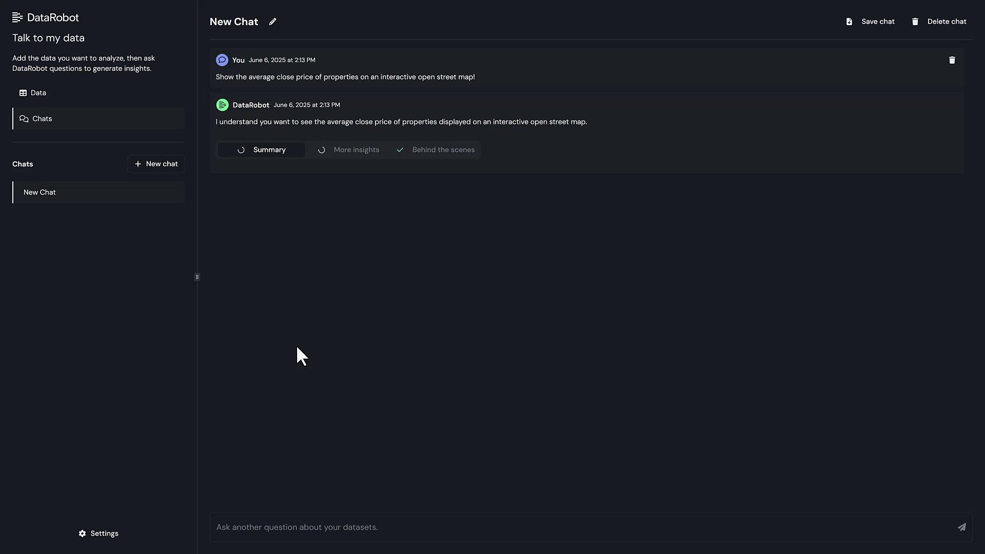
Expand the answer's price map, tilt it over the lake, then reset to the regional view.
click(351, 231)
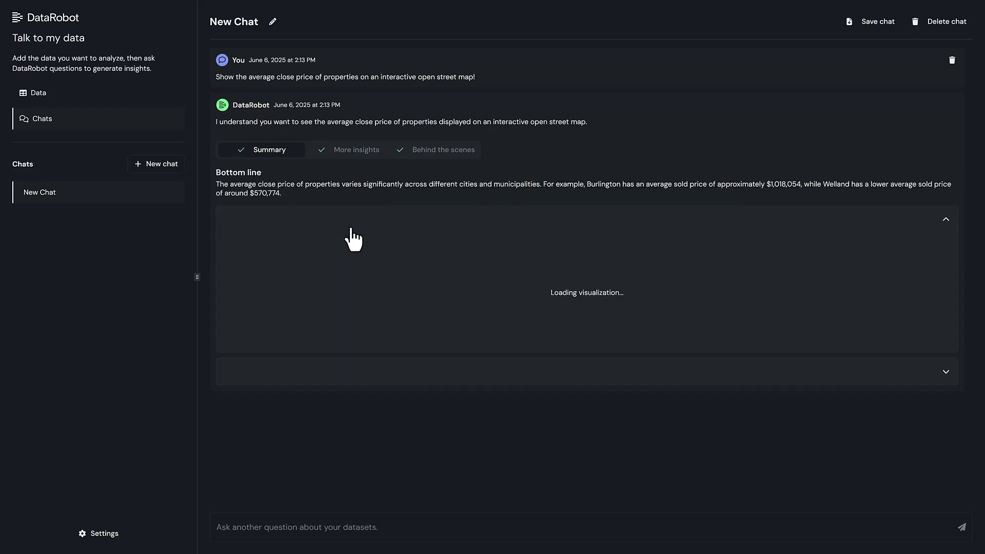
drag(363, 393, 425, 393)
click(932, 296)
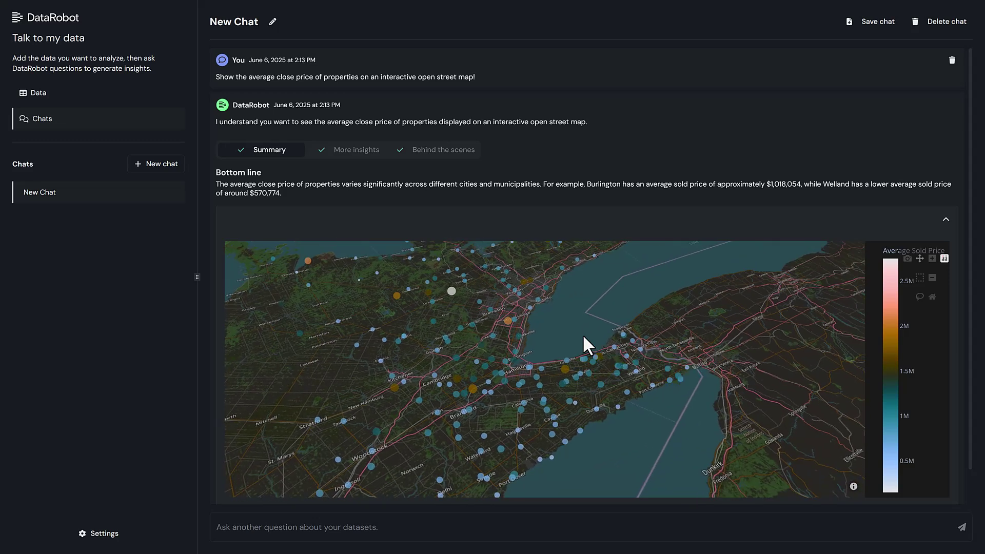
Box-zoom the average sold price by city bar chart, then zoom back out to all cities.
scroll(570, 460, down, 6)
drag(519, 400, 722, 428)
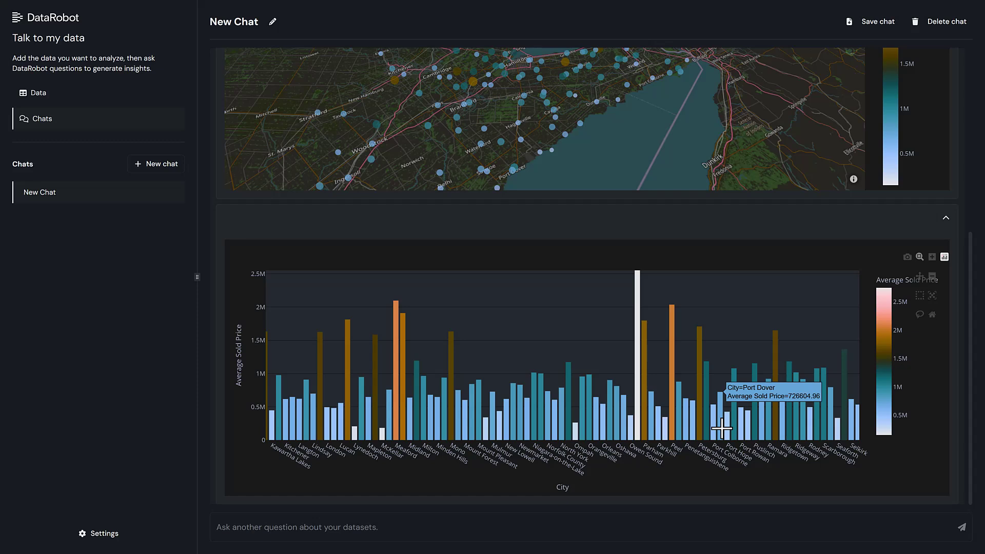
double_click(653, 428)
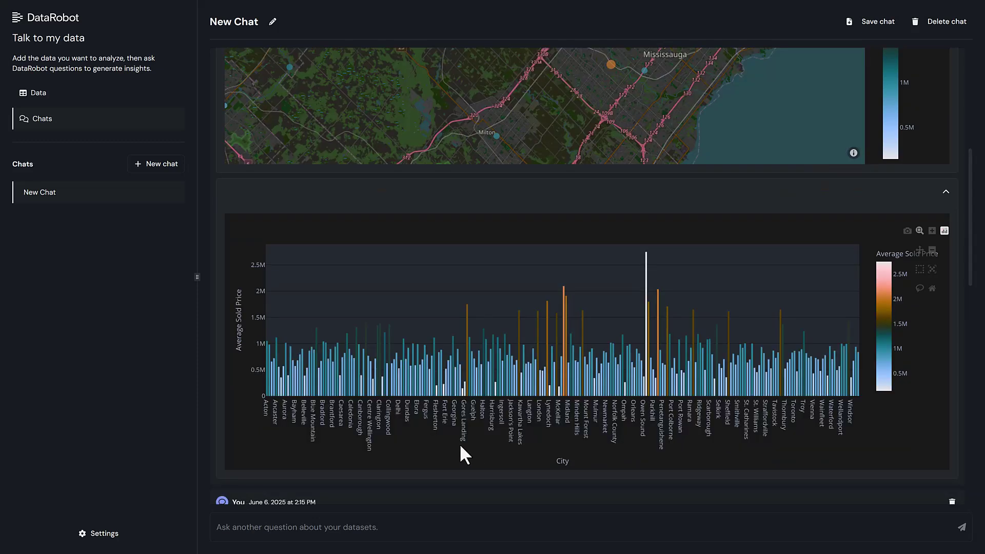
click(154, 95)
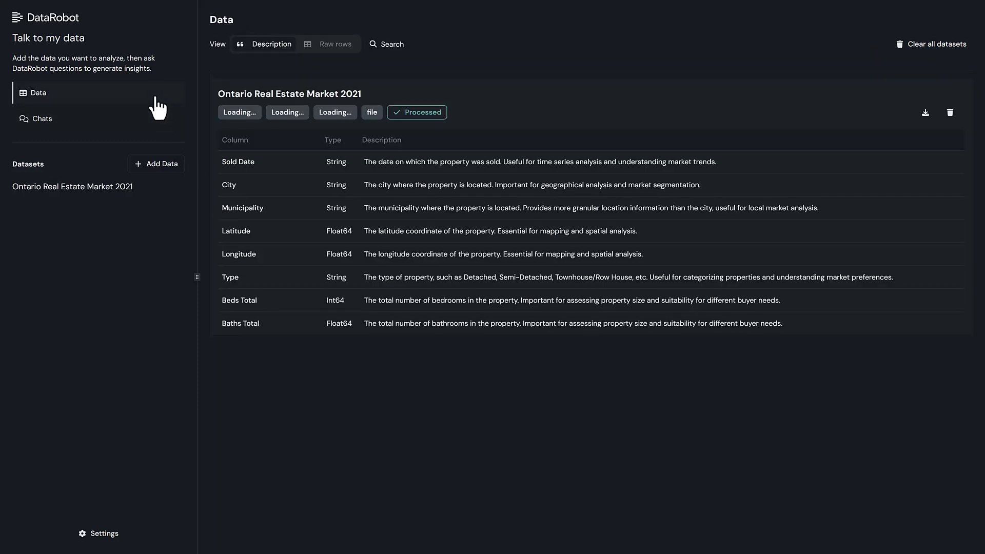
Add the LENDING_CLUB_PROFILE, LENDING_CLUB_TARGET and LENDING_CLUB_TRANSACTIONS database tables as datasets.
click(158, 165)
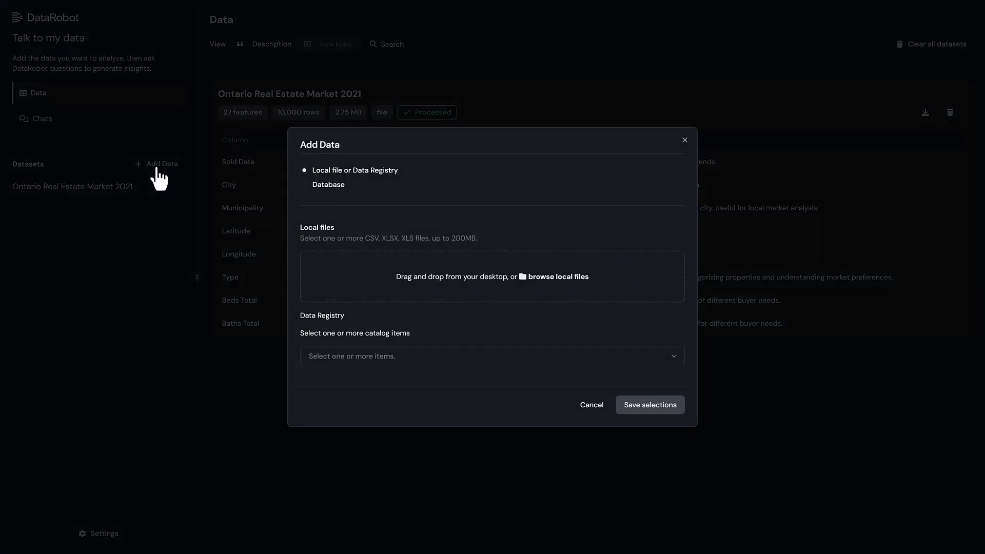
click(308, 187)
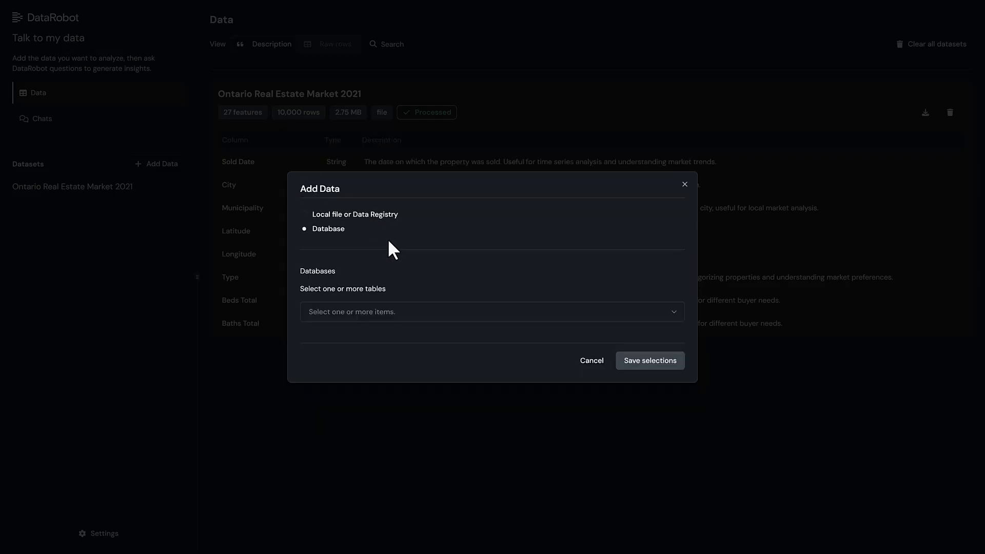
click(379, 317)
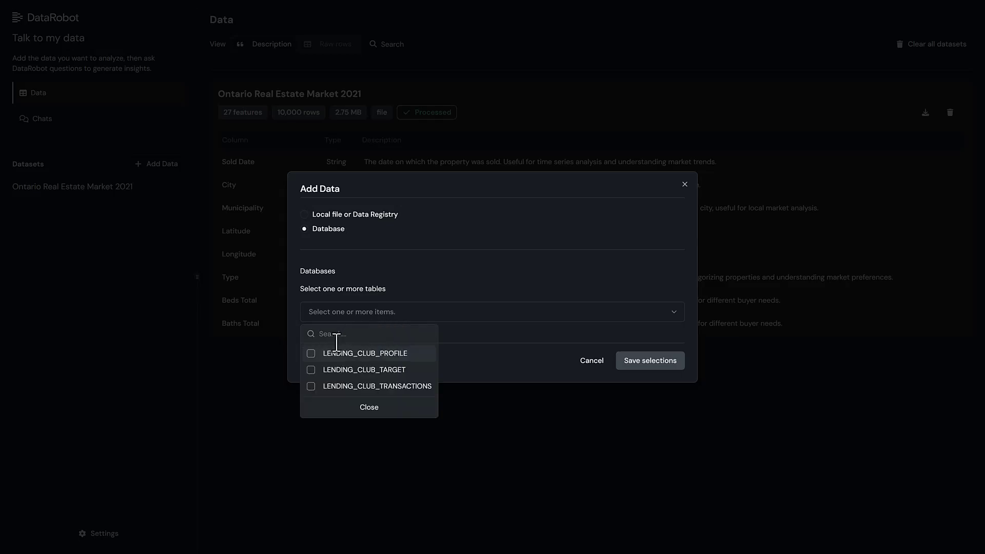
click(311, 353)
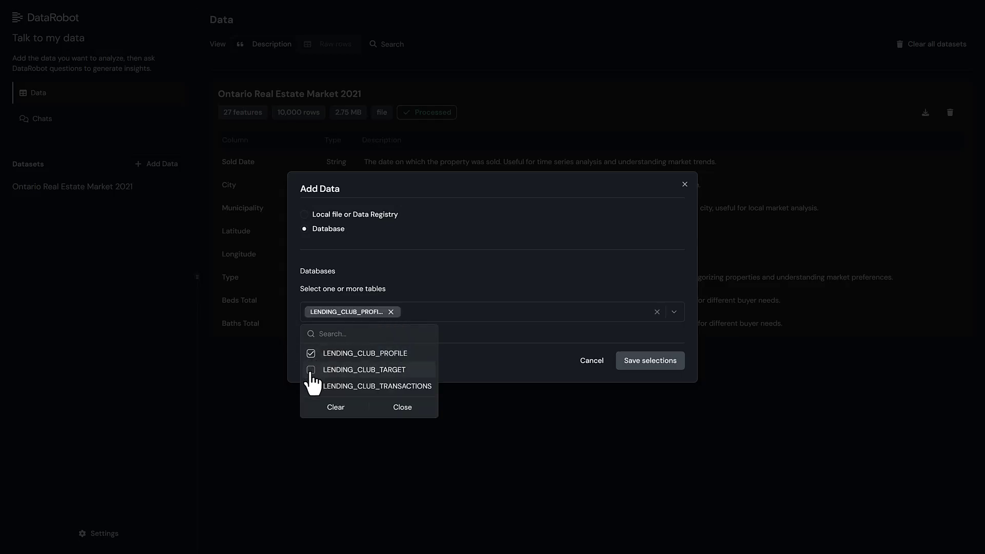
click(311, 370)
click(312, 387)
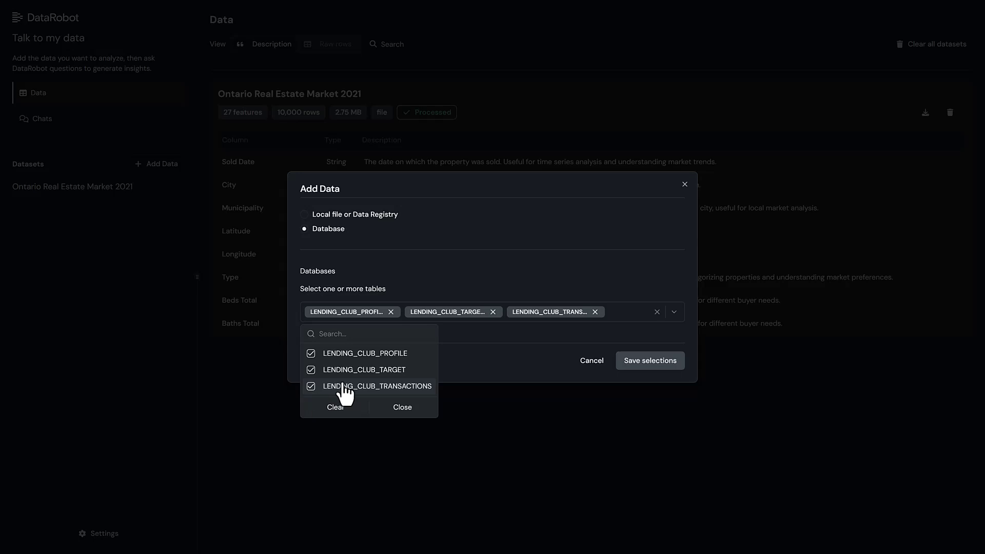
click(477, 370)
click(654, 374)
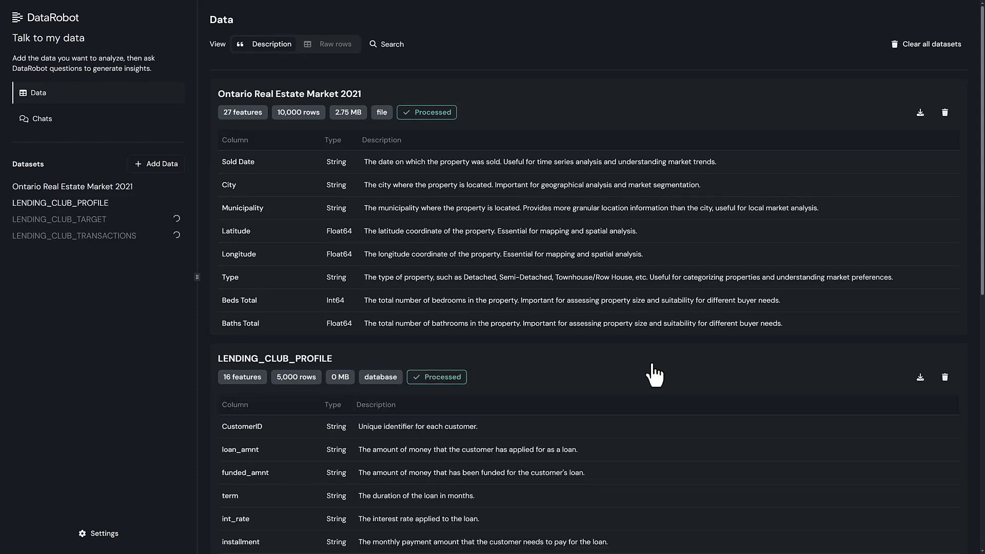
In a new chat, ask 'Which state has the most loan defaults and why?'.
click(119, 120)
click(503, 393)
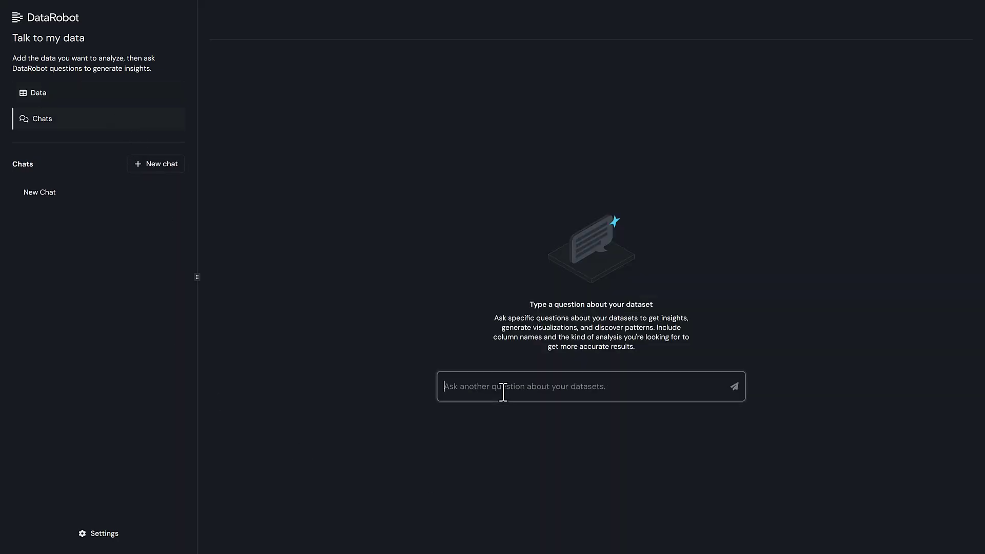
text(Which state has the most loan )
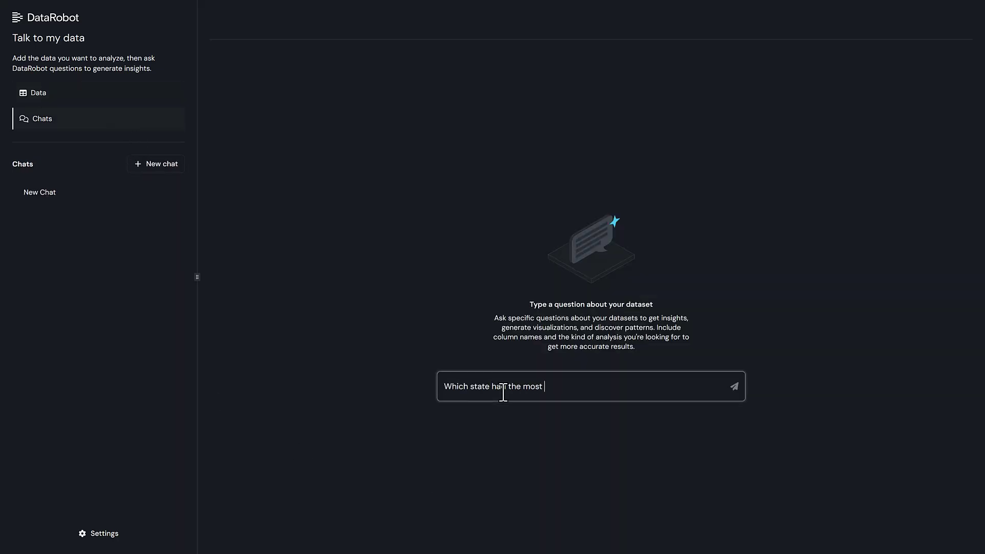
text(defaults and why?)
key(Return)
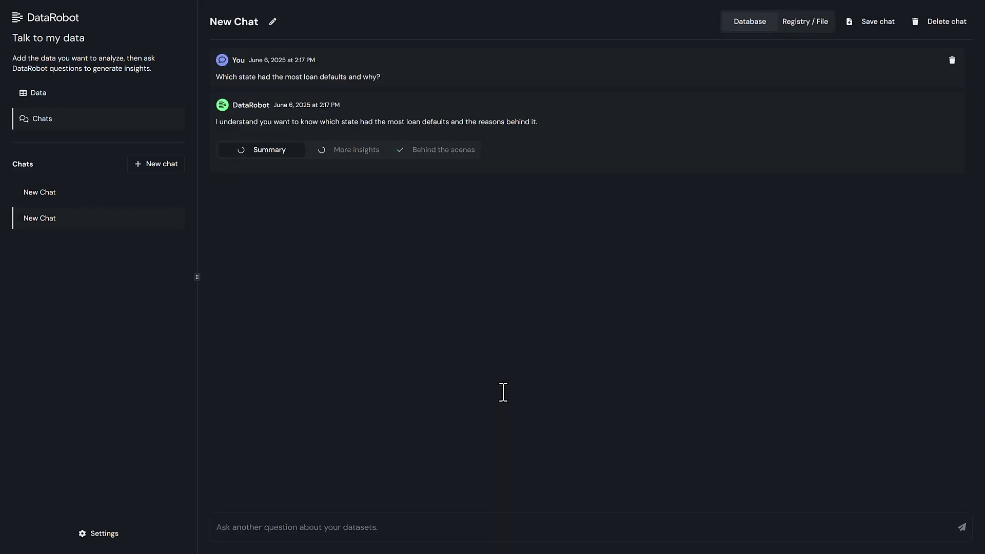
Inspect the loan-default answer's generated SQL query and its results table.
click(451, 150)
click(444, 214)
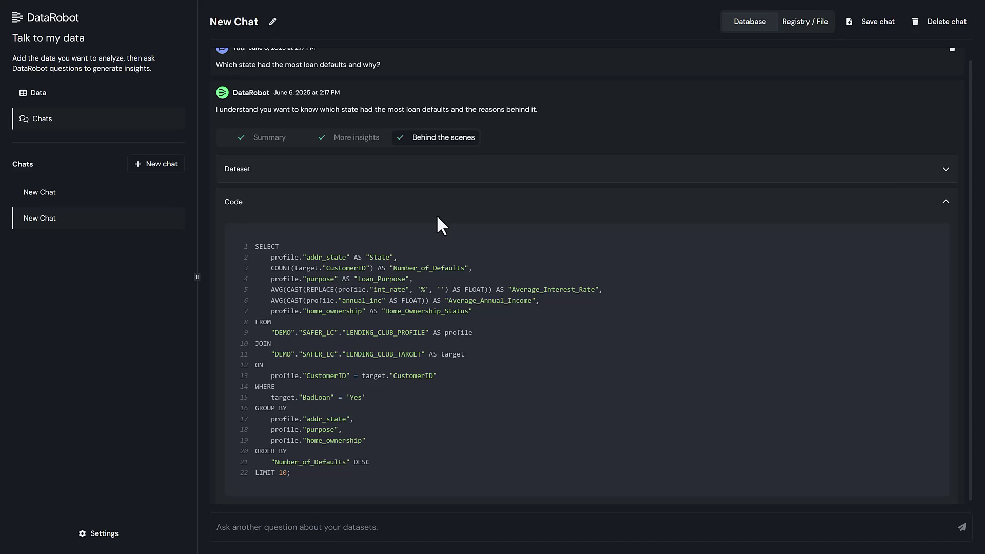
click(442, 174)
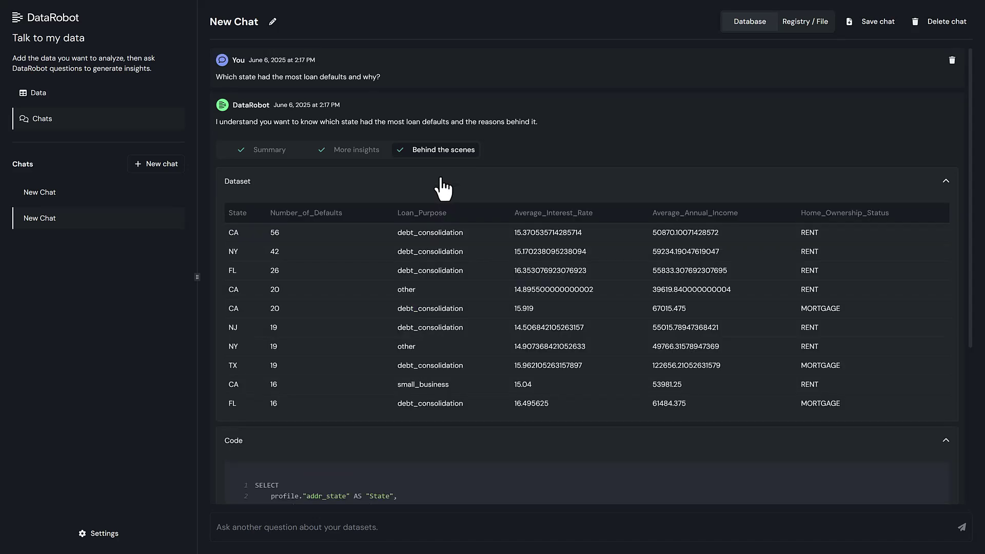
Expand the Loan Defaults by State and Loan Purpose Distribution charts, then read More insights.
click(272, 151)
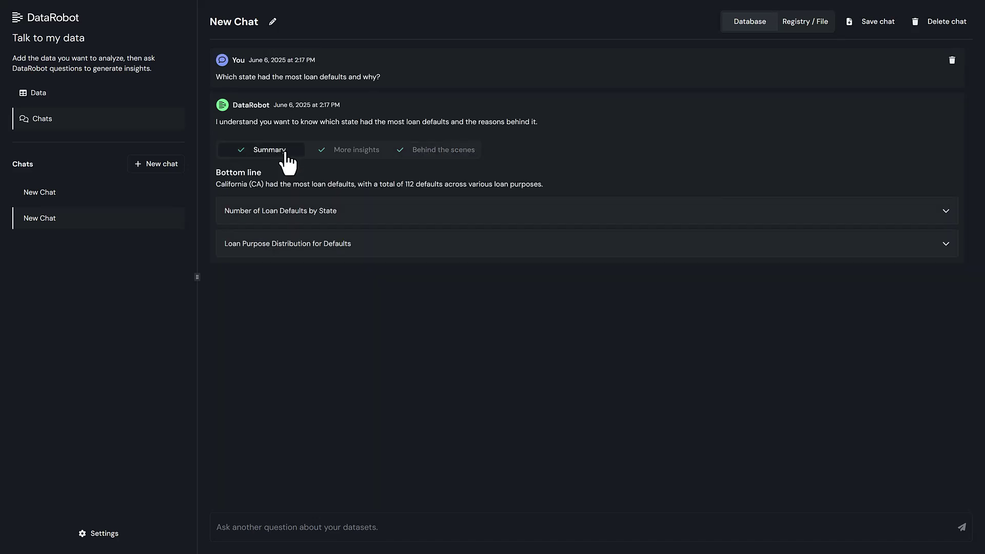
click(293, 213)
click(446, 474)
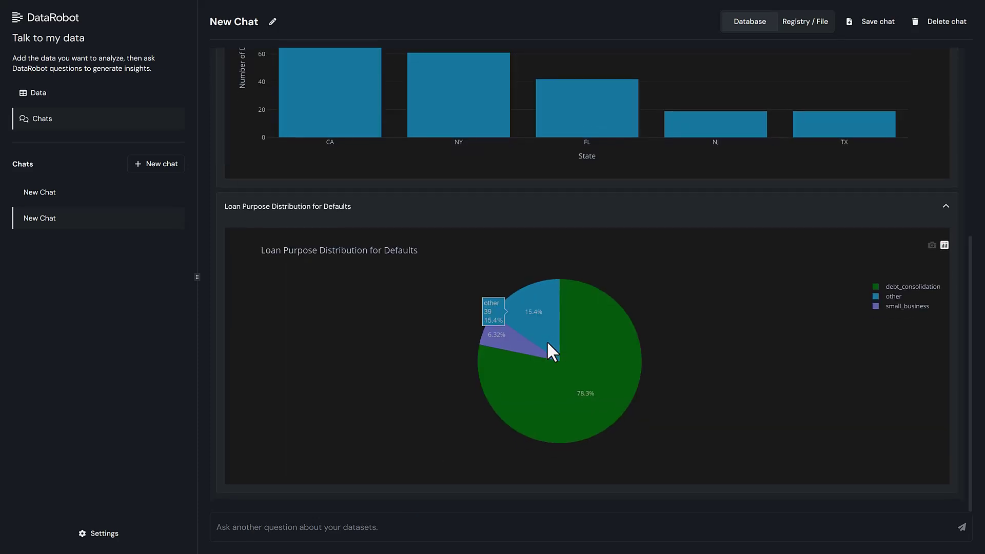
scroll(329, 379, up, 5)
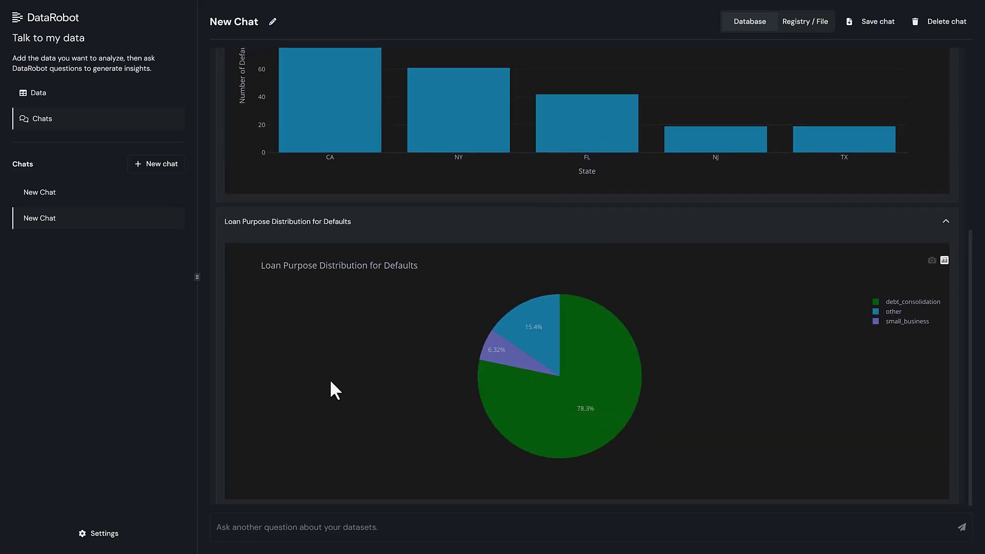
scroll(330, 378, up, 2)
click(359, 146)
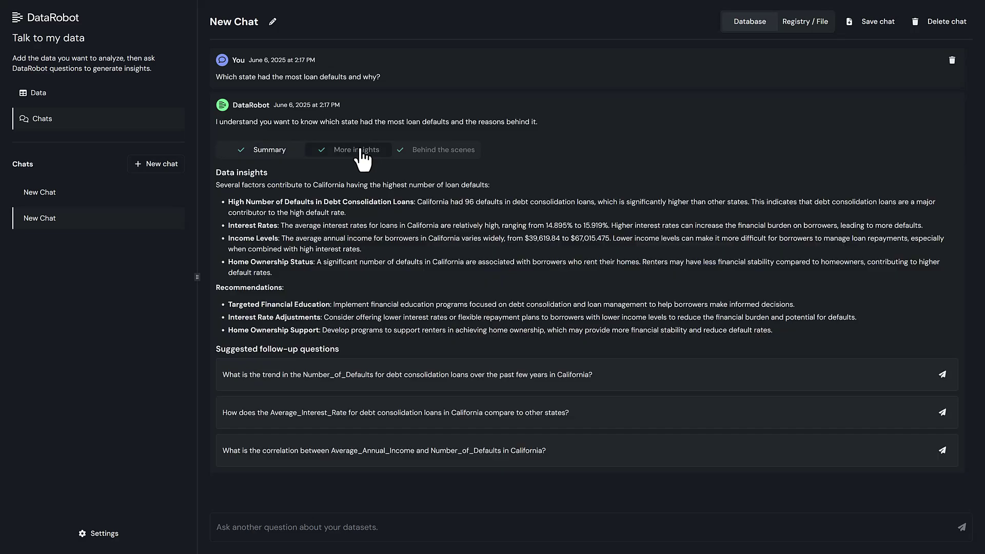
Upload Energy - Exports.csv and Energy - Imports.csv from the Energy folder as datasets.
click(147, 102)
click(159, 165)
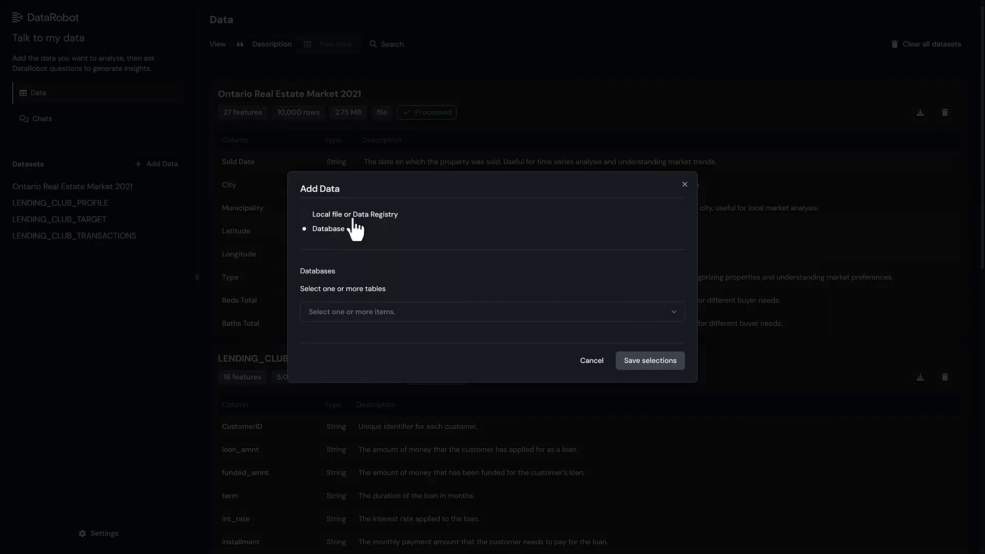
click(352, 216)
click(556, 305)
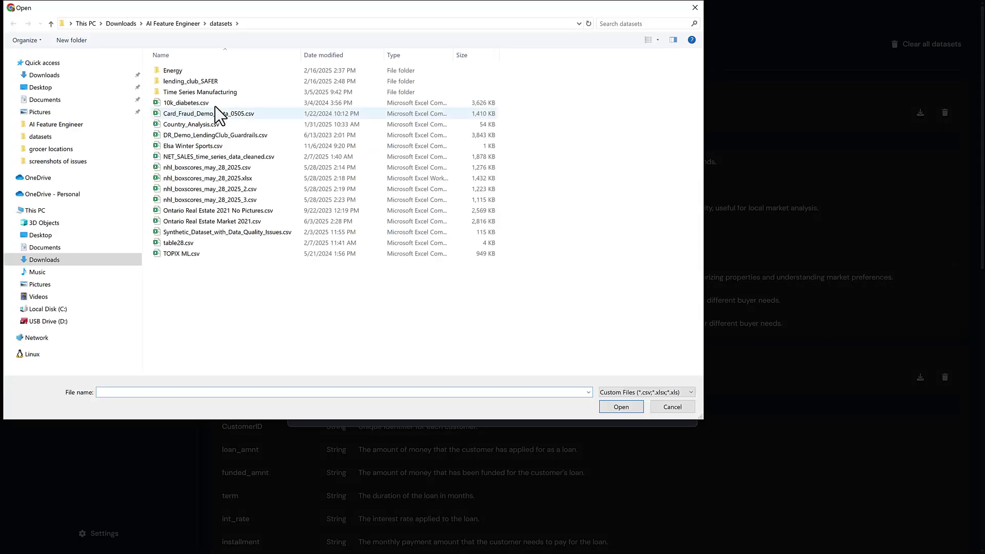
double_click(198, 71)
click(195, 70)
ctrl+click(199, 82)
click(610, 405)
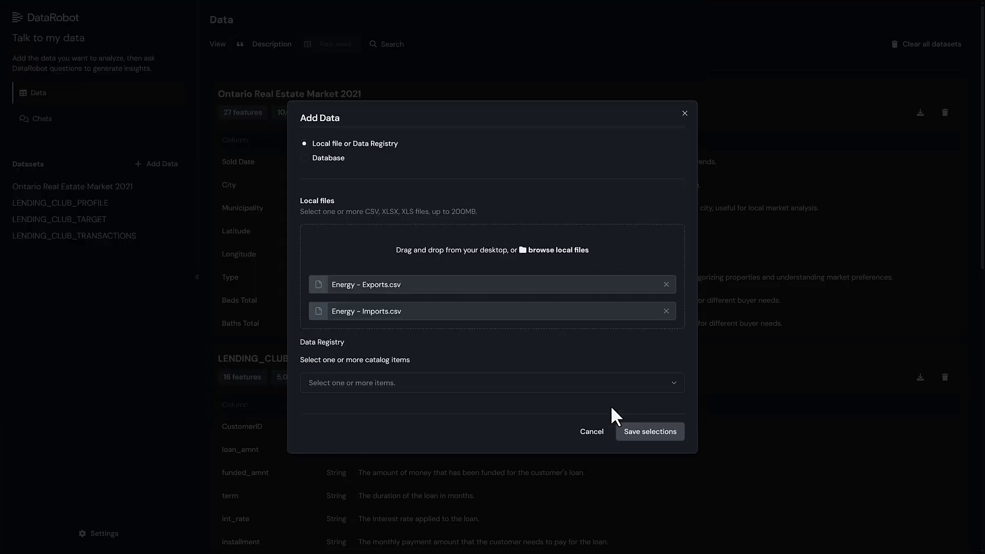
click(649, 431)
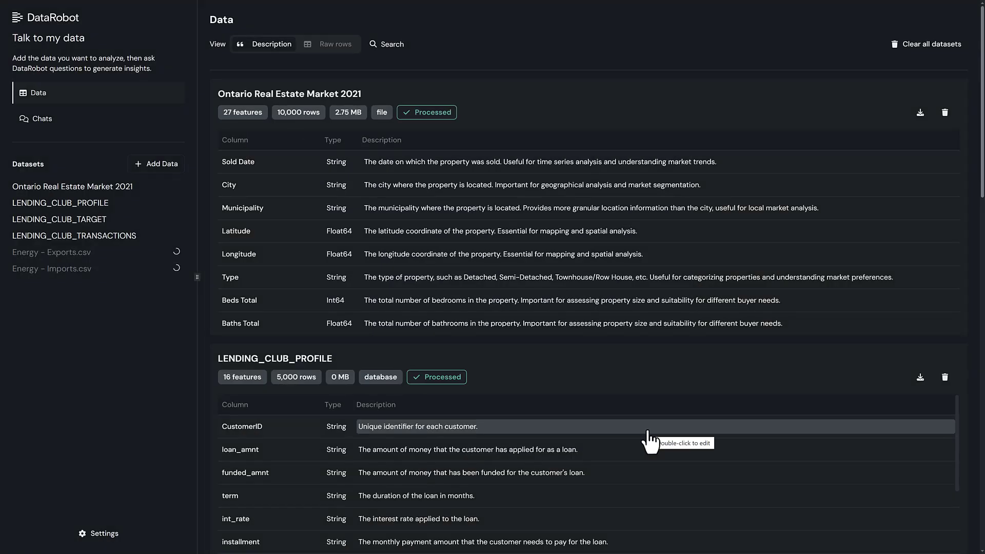
Review the processed Energy datasets and return to an empty chat.
scroll(673, 367, down, 15)
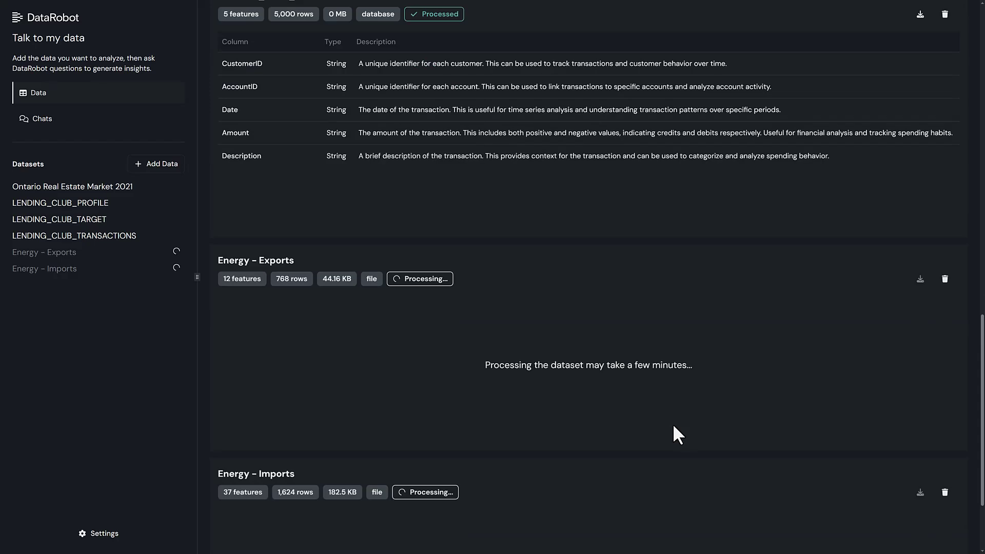
scroll(677, 435, down, 3)
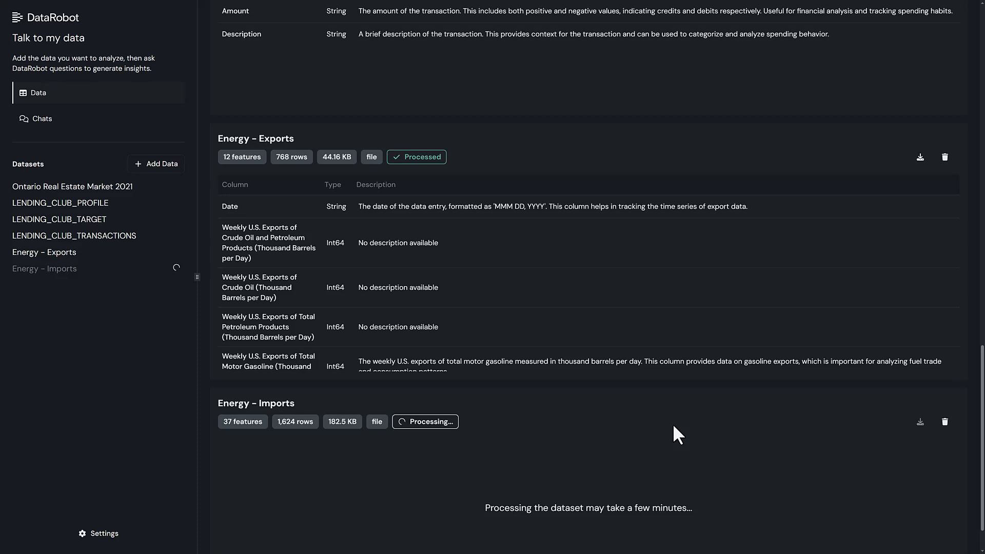
scroll(650, 300, down, 6)
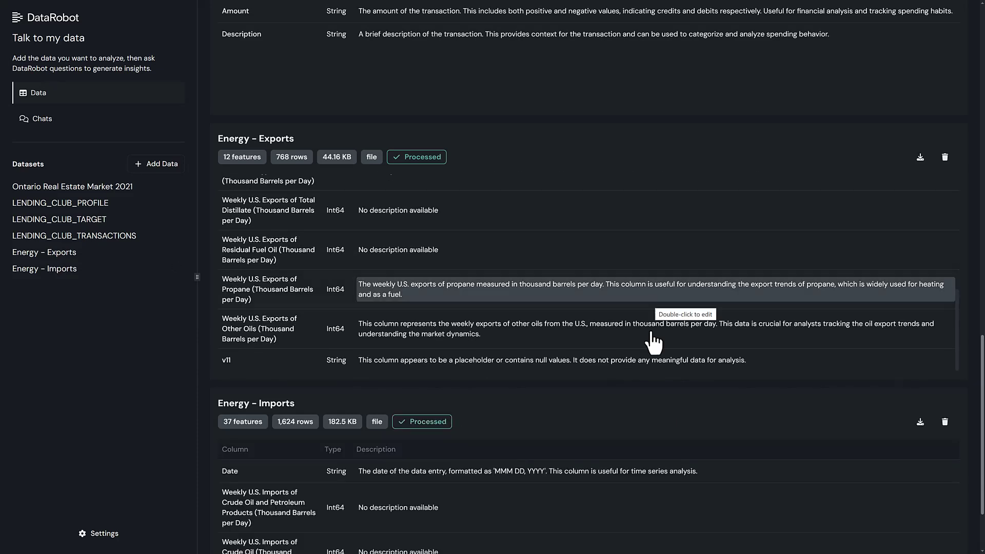
scroll(664, 416, down, 7)
scroll(667, 397, down, 8)
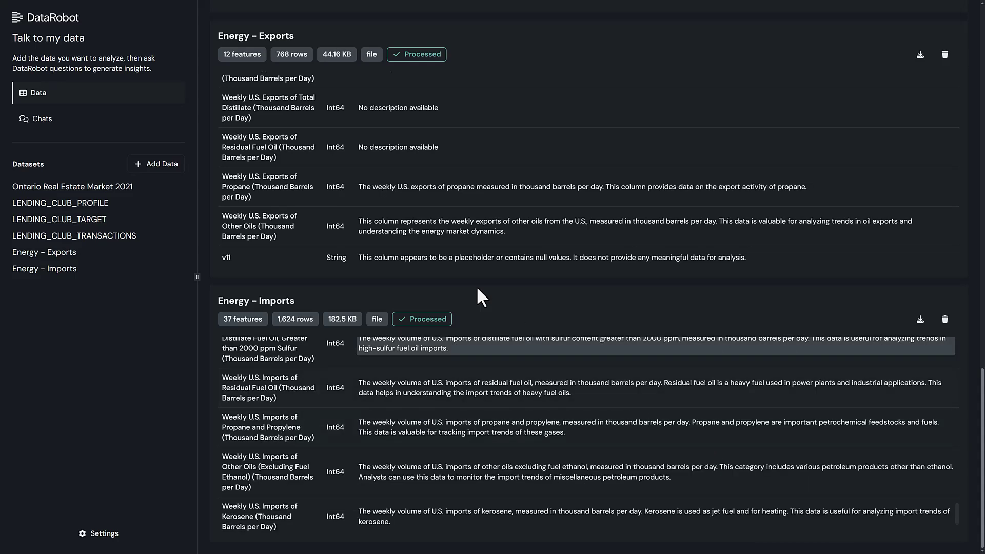
click(139, 125)
Ask 'How are imports and exports of propane related?' in the chat.
click(611, 384)
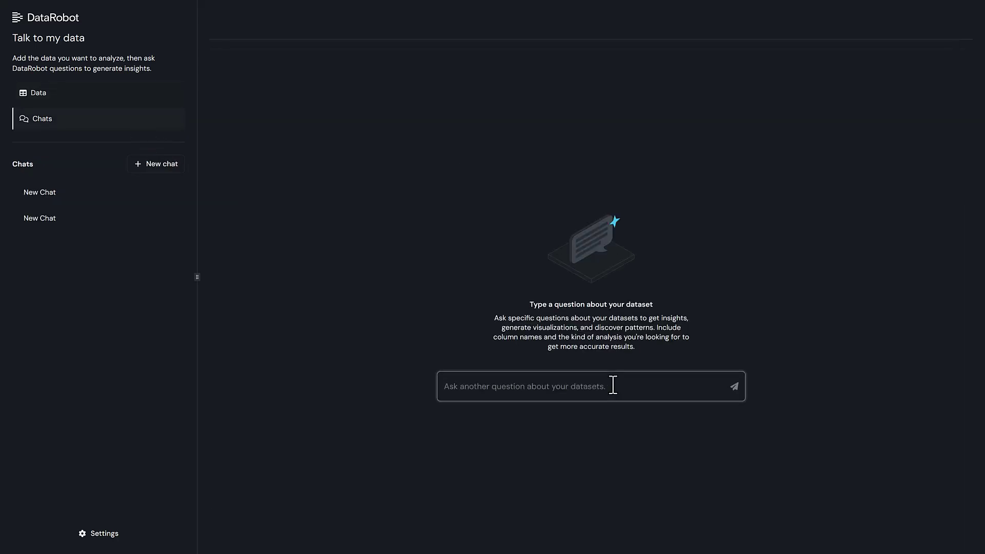
text(How are imports and exports of pro)
text(pane)
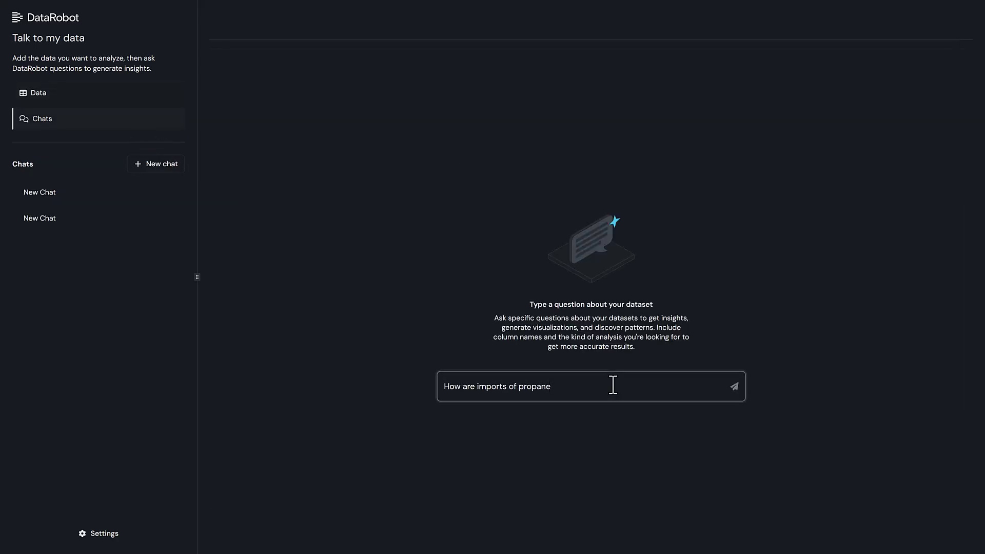
key(BackSpace)
key(BackSpace)
key(BackSpace)
key(BackSpace)
key(BackSpace)
key(BackSpace)
key(BackSpace)
key(BackSpace)
key(BackSpace)
key(BackSpace)
text(and exports of propane related?)
key(Return)
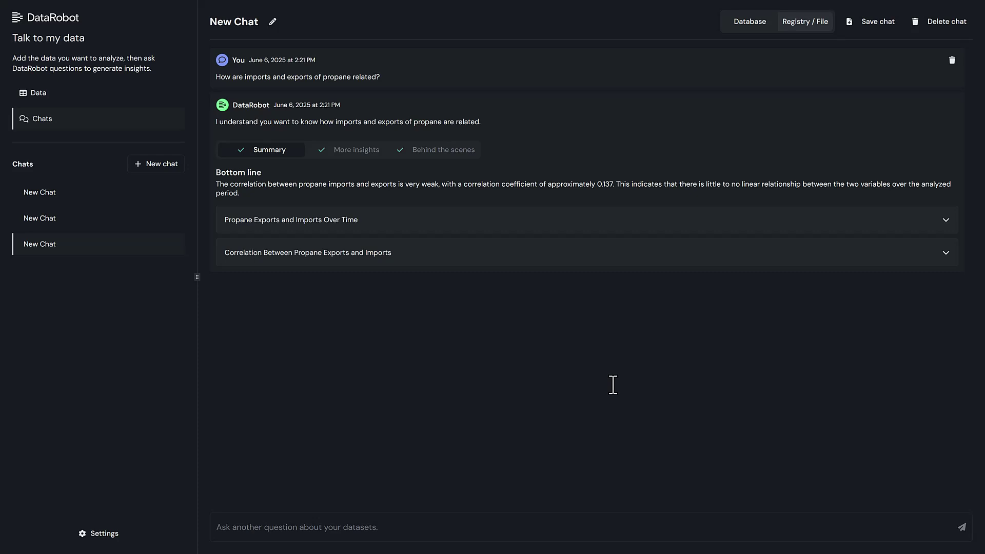
Expand the propane exports and imports over time chart and reset both charts' zoom.
click(380, 219)
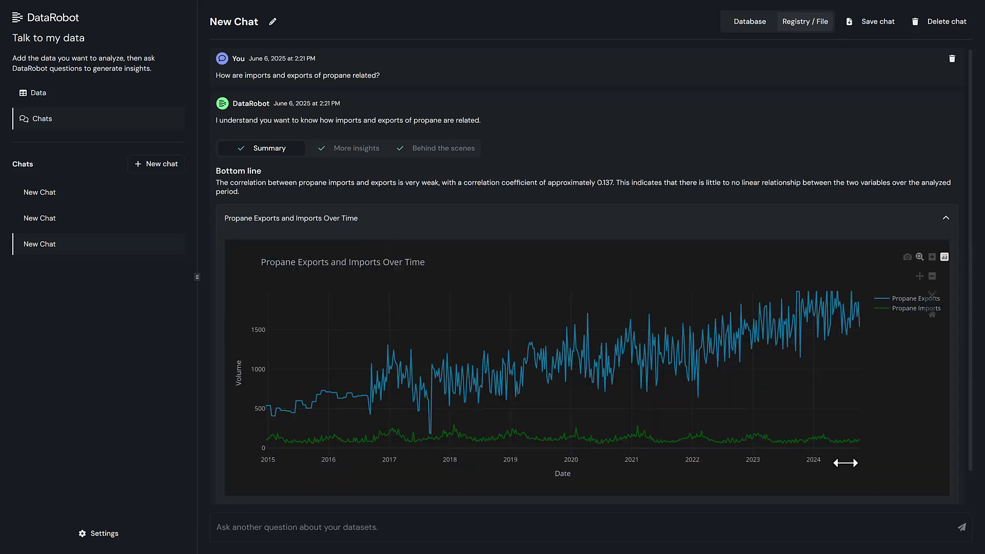
double_click(806, 415)
scroll(407, 488, down, 6)
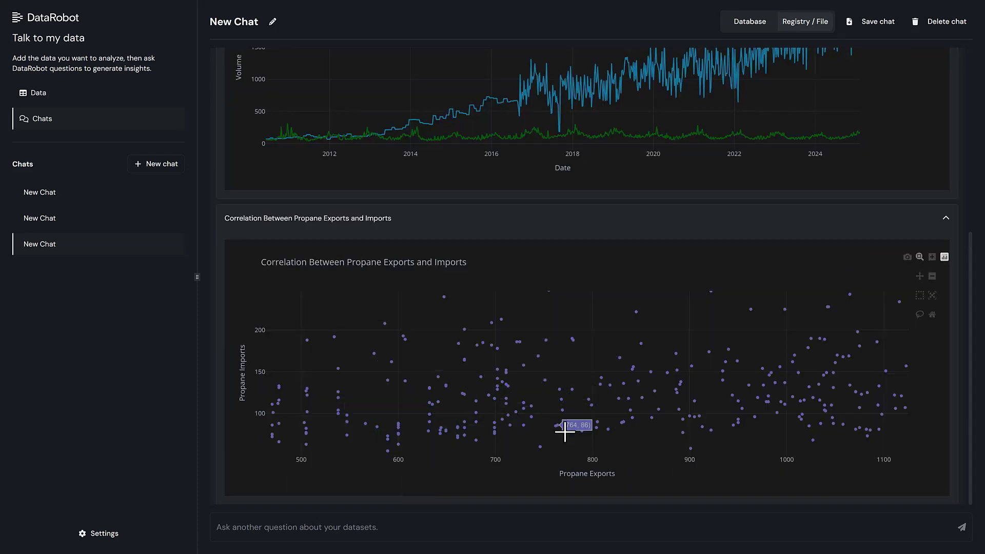
double_click(564, 431)
click(352, 527)
Ask for two-year crude oil price trends, then view the Crude Oil Exports/Imports and Net Exports standout charts.
text(show me the trends in )
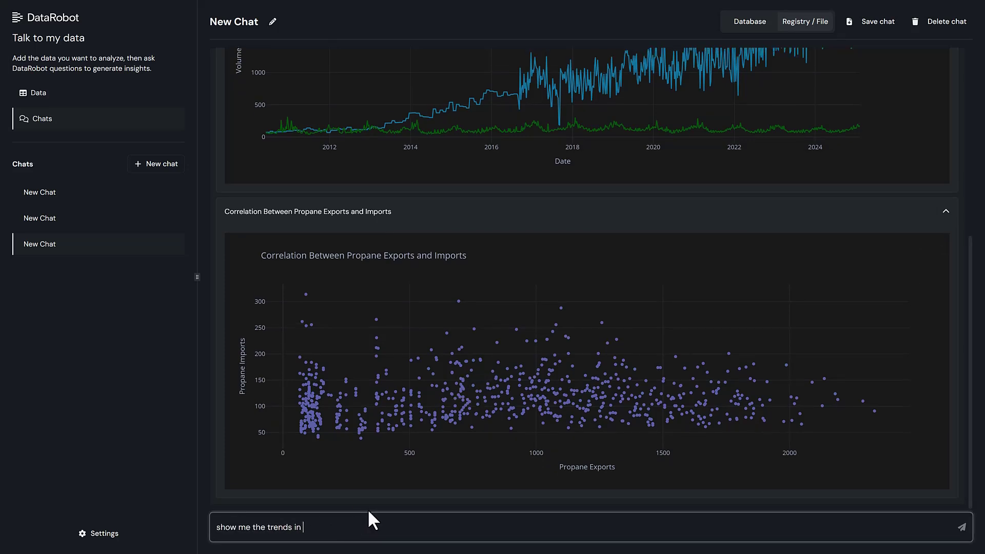
text(crude oil prices over the last 2 years? What sta)
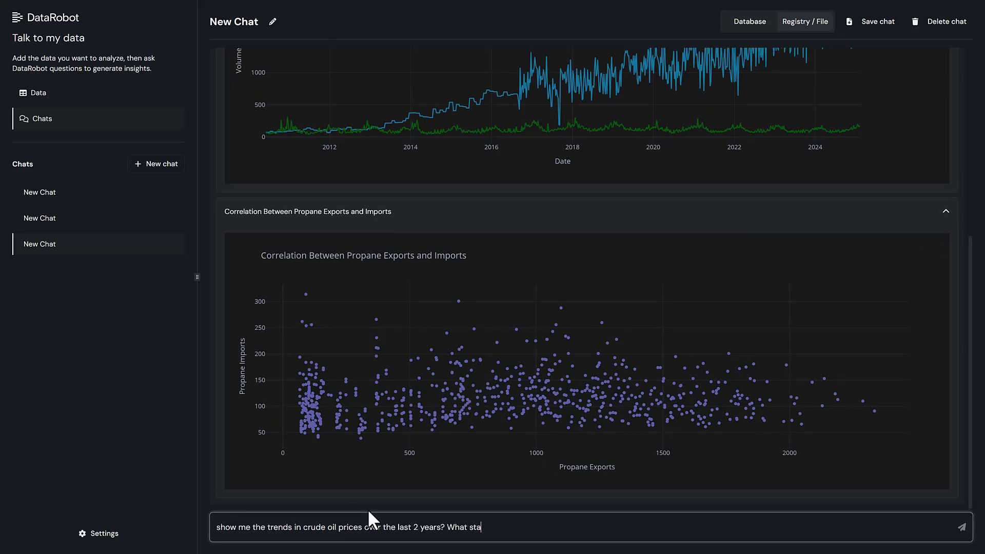
text(nds out?)
key(Return)
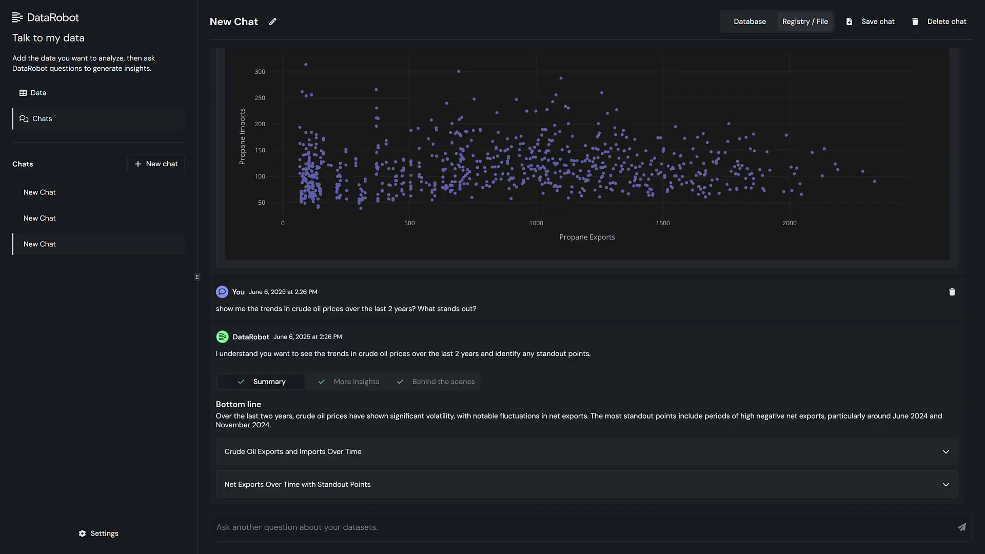
click(414, 456)
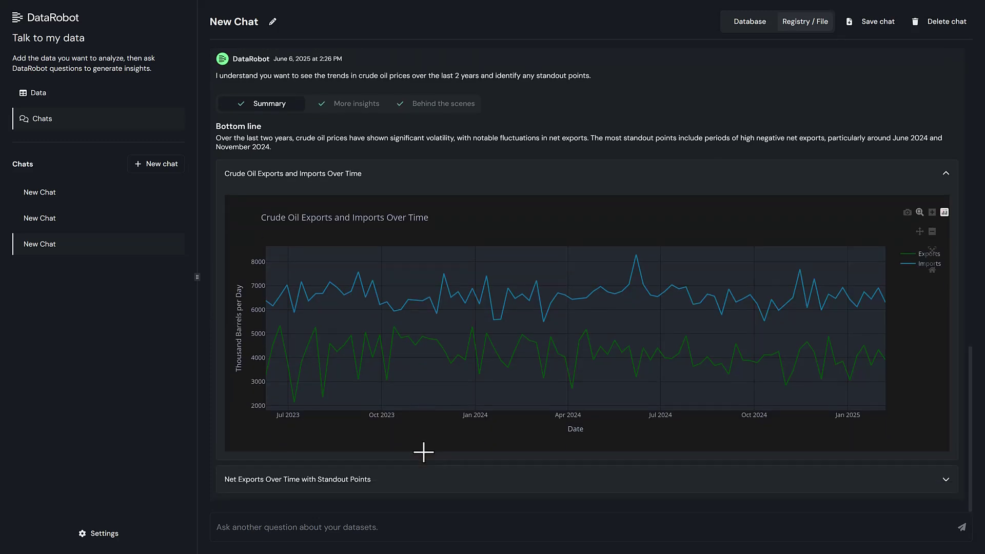
click(415, 481)
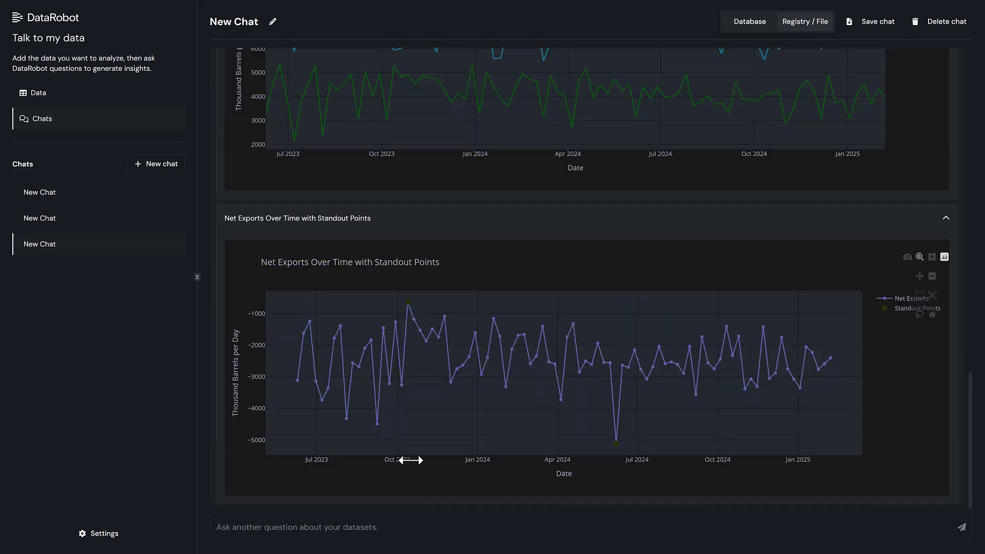